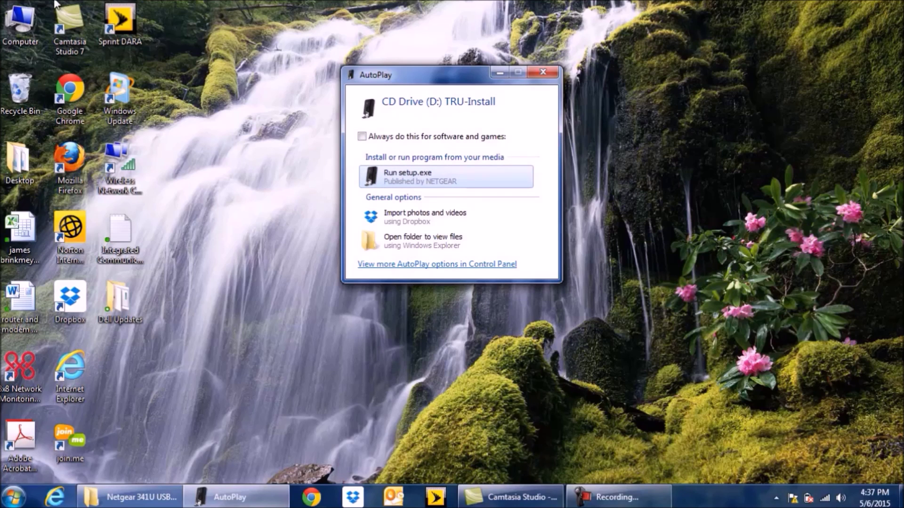
- Run setup.exe from AutoPlay and accept the NETGEAR 341U license agreement
double_click(34, 11)
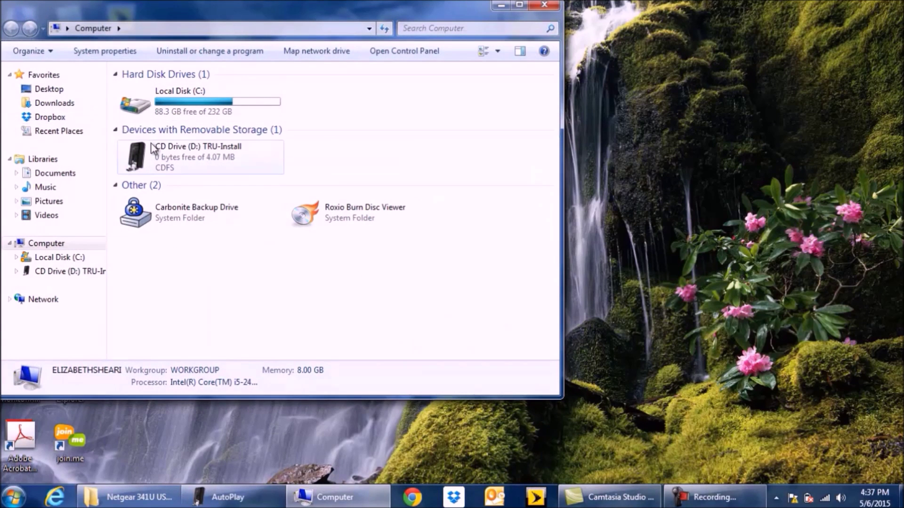
click(550, 4)
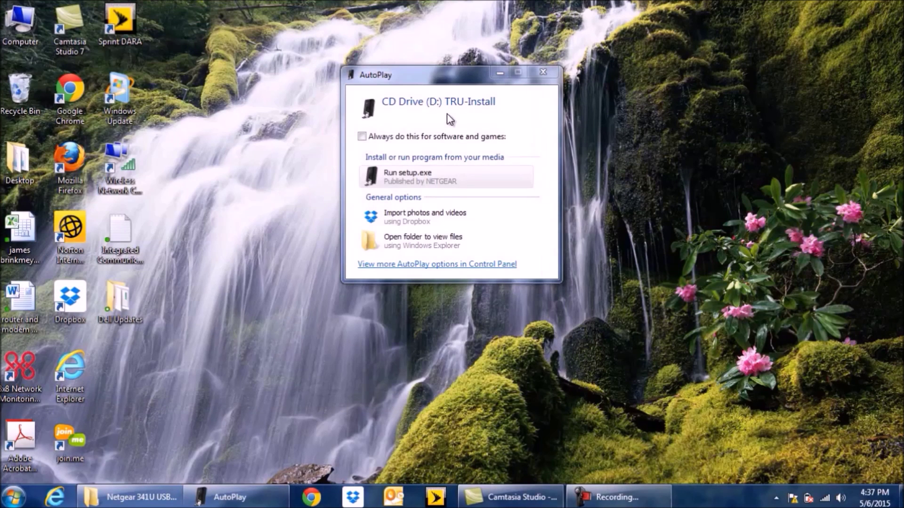
click(412, 178)
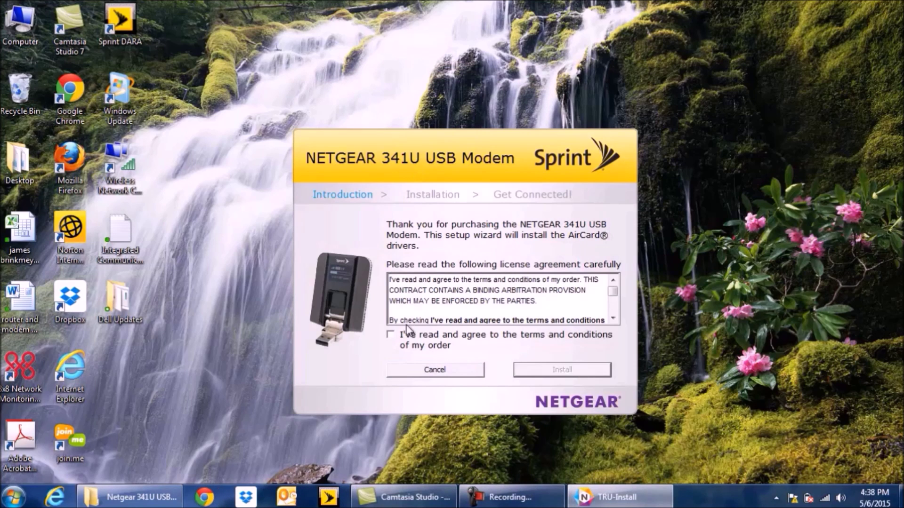
click(392, 336)
- Start installing the NETGEAR 341U modem drivers
click(546, 370)
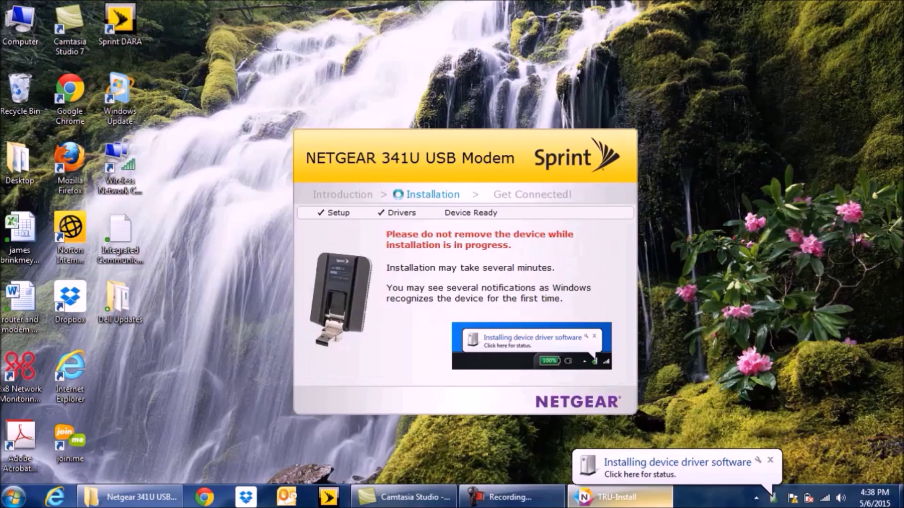
- Finish the installer with both web-admin shortcut and launch options left ticked
click(539, 503)
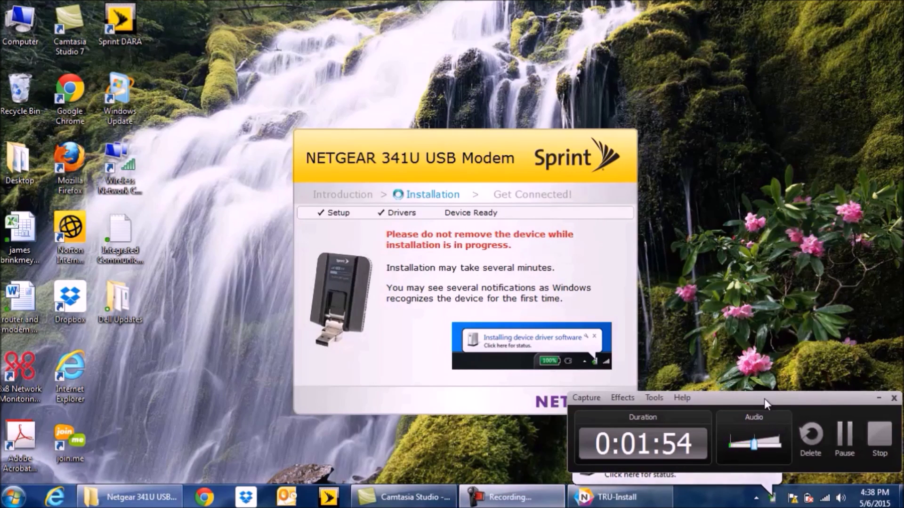
mouse_move(764, 400)
mouse_down()
mouse_move(748, 320)
mouse_move(759, 399)
mouse_up()
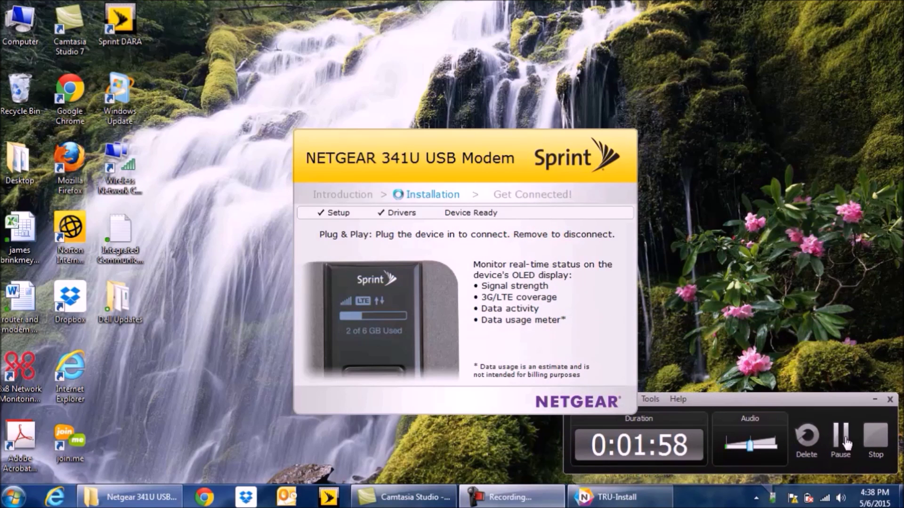
click(845, 443)
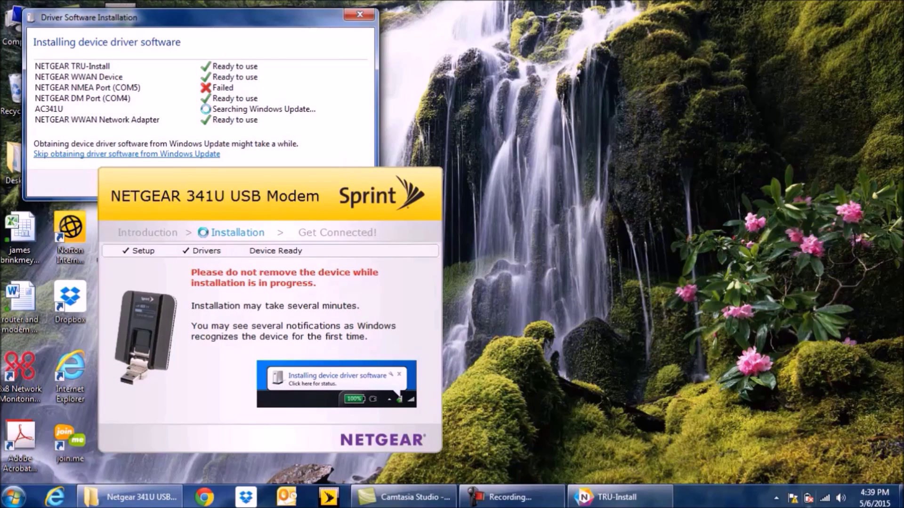
click(522, 499)
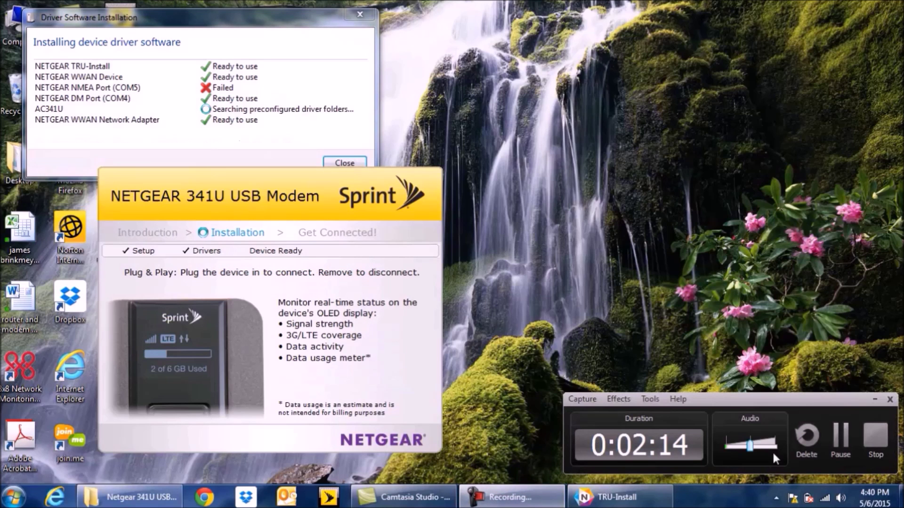
click(840, 438)
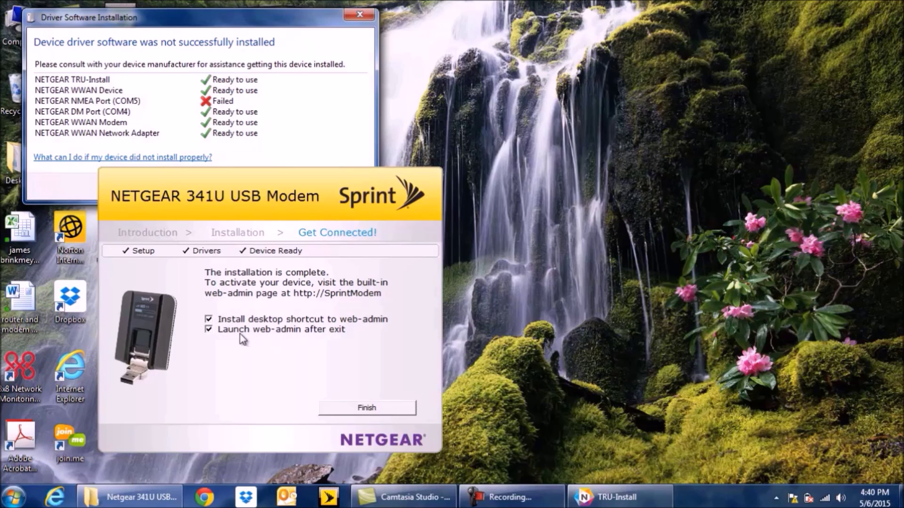
click(362, 408)
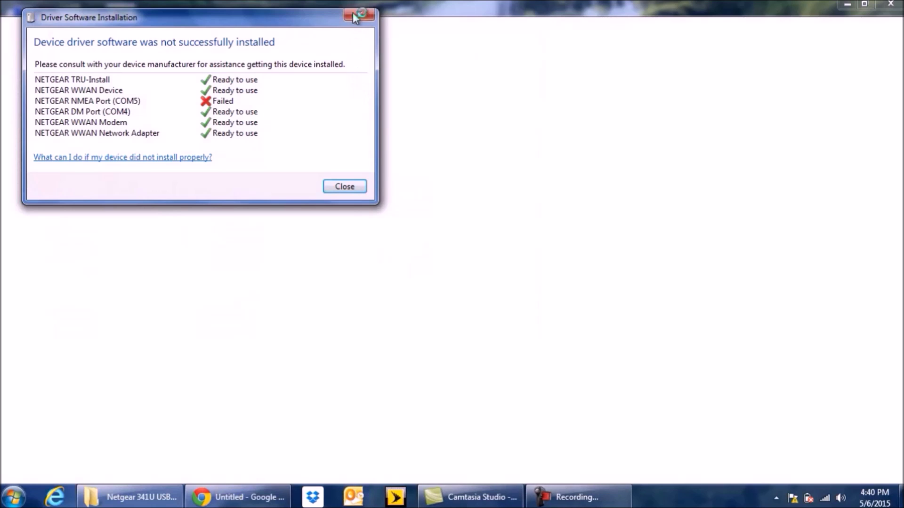
- Dismiss the driver installation report and accept the modem's end user license agreement
click(354, 14)
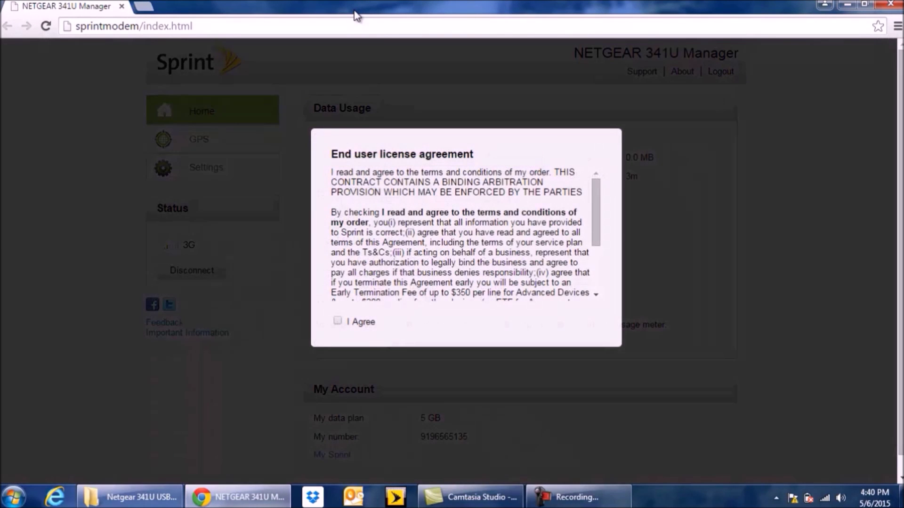
click(339, 322)
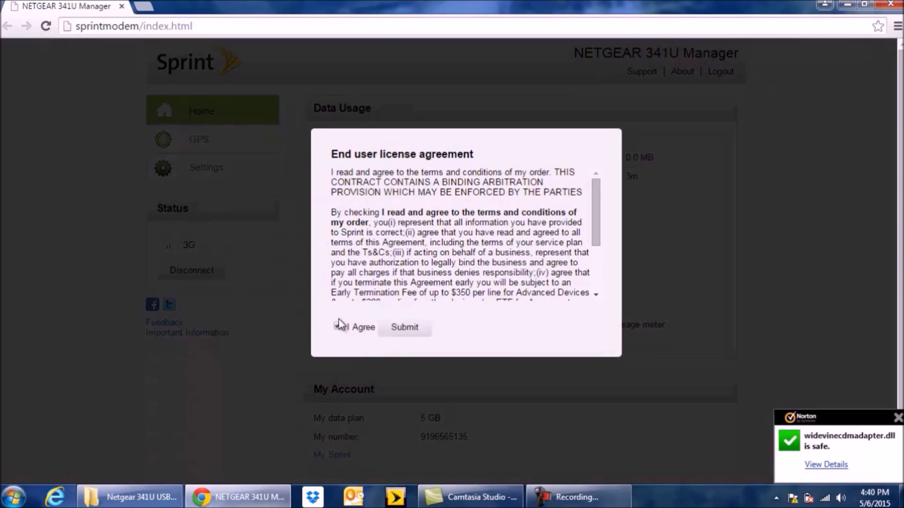
click(401, 329)
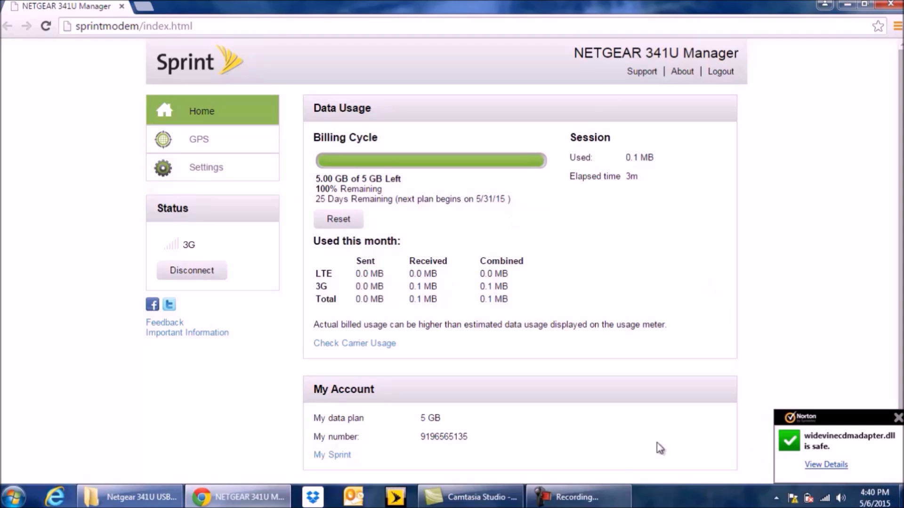
click(577, 497)
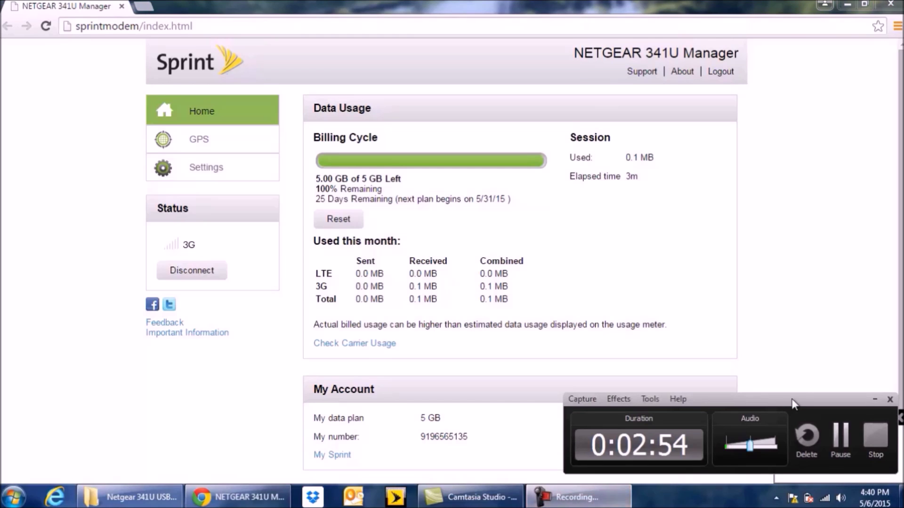
click(840, 438)
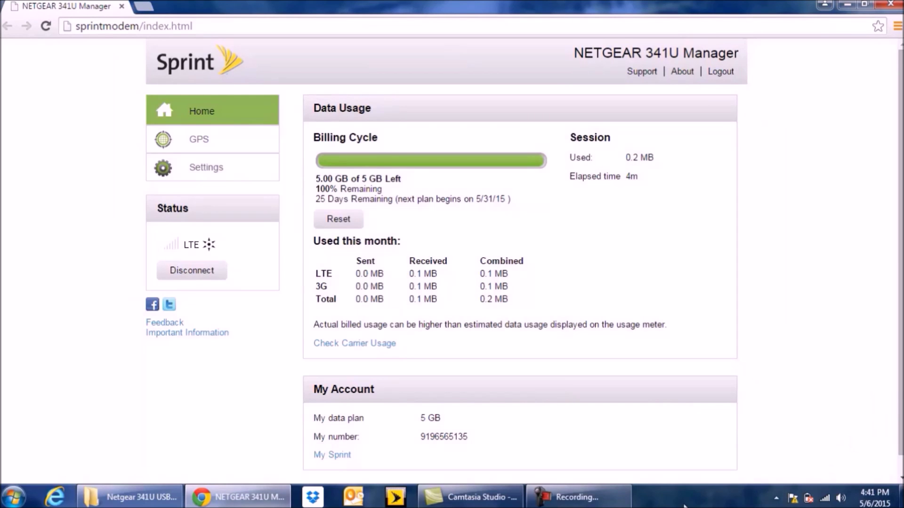
click(608, 501)
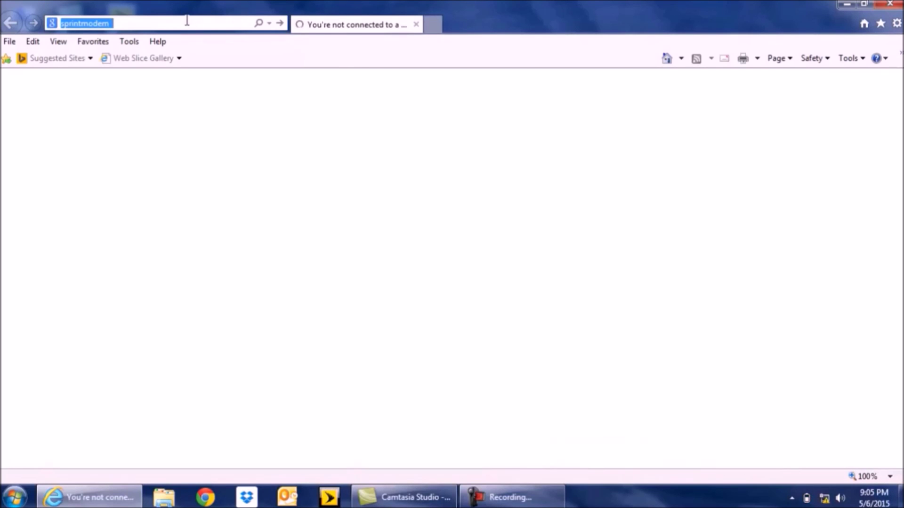
- Enter sprintmodem in the Internet Explorer address bar without the auto-completed suggestion
click(187, 22)
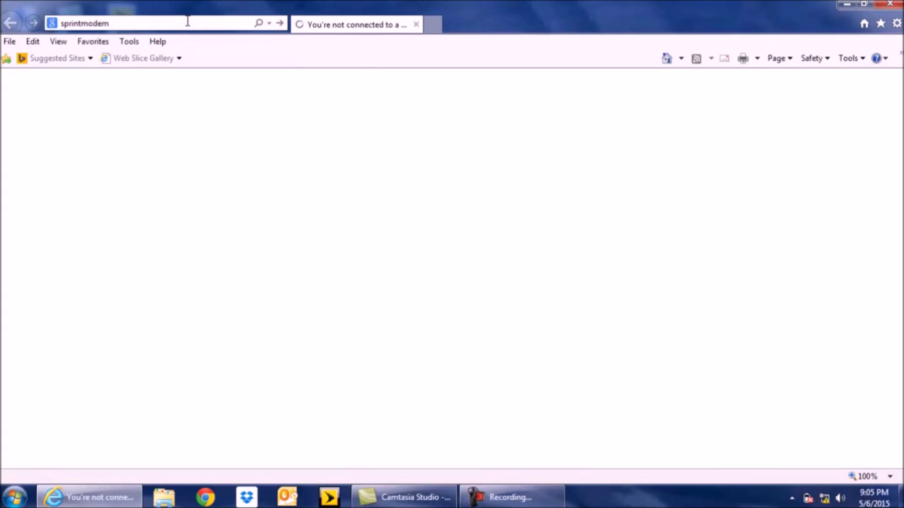
key(Return)
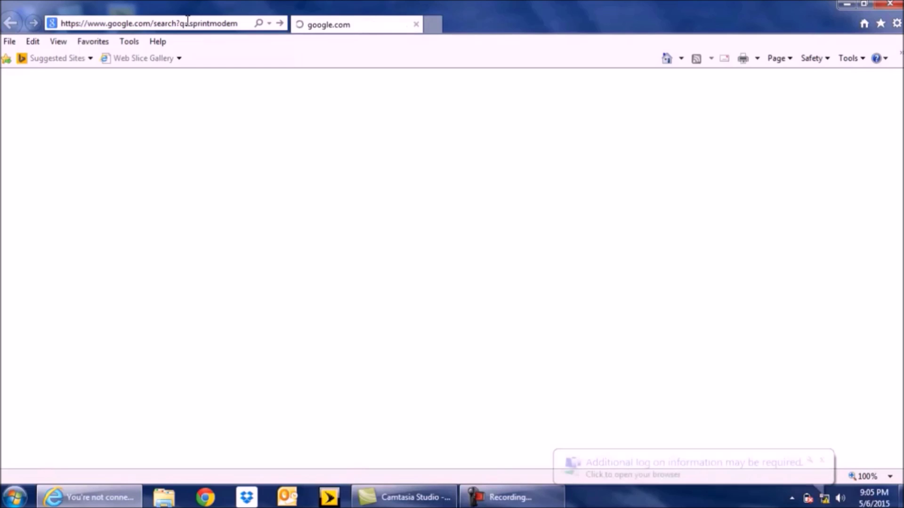
double_click(188, 21)
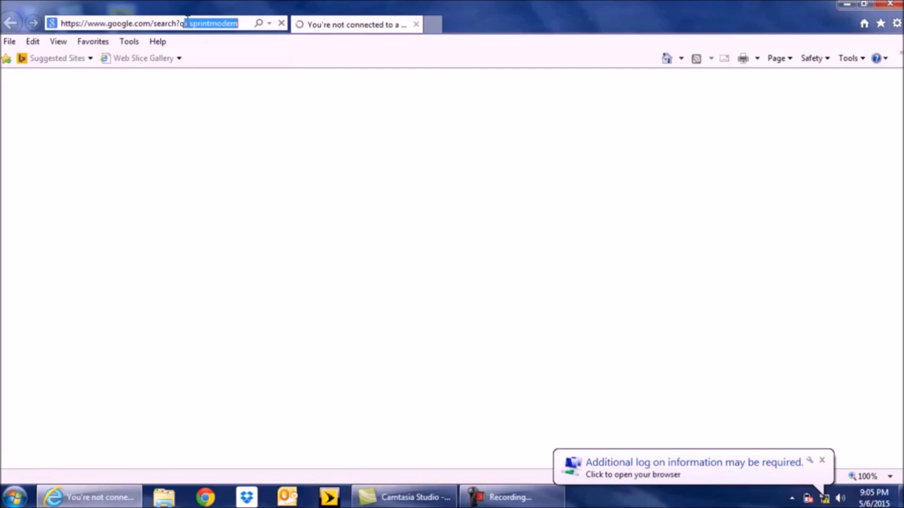
triple_click(187, 21)
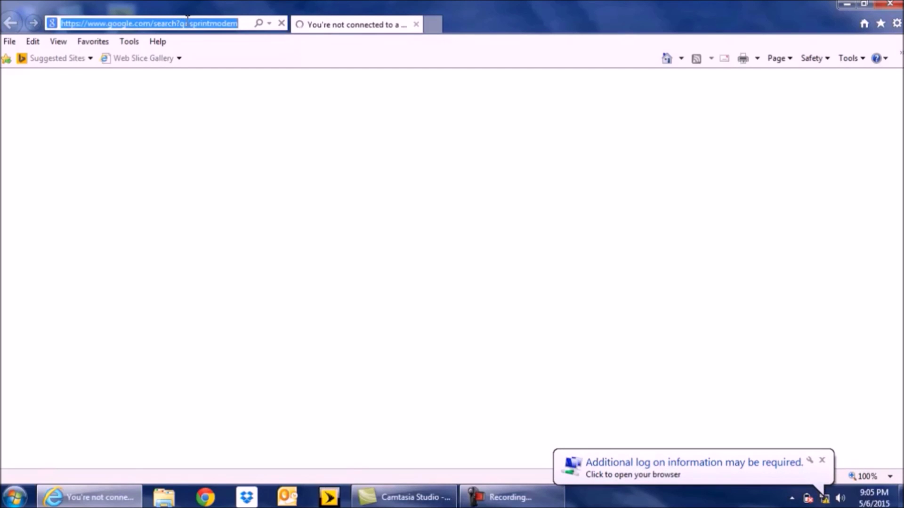
text(sprint)
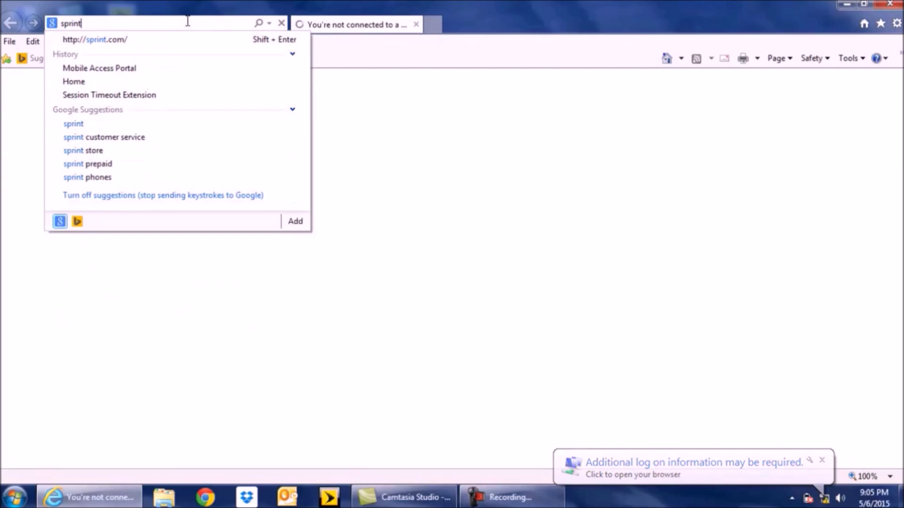
text(modem)
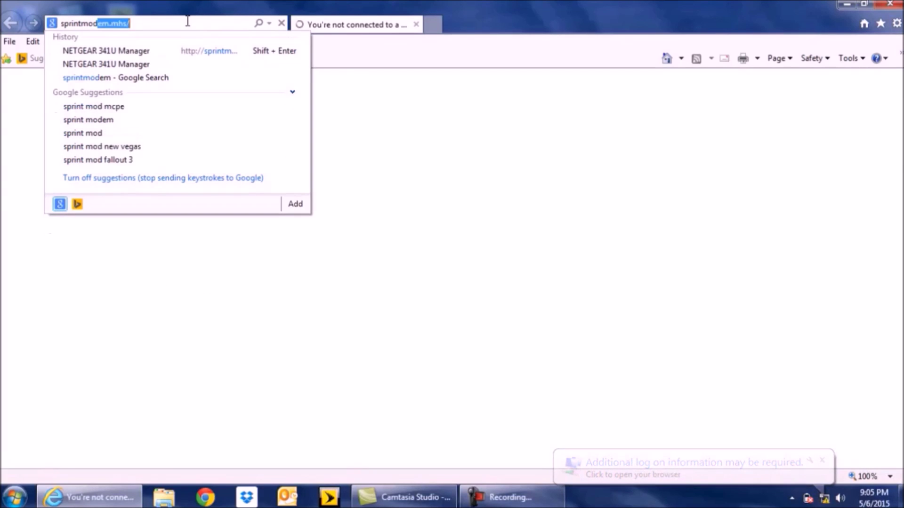
key(Delete)
key(Return)
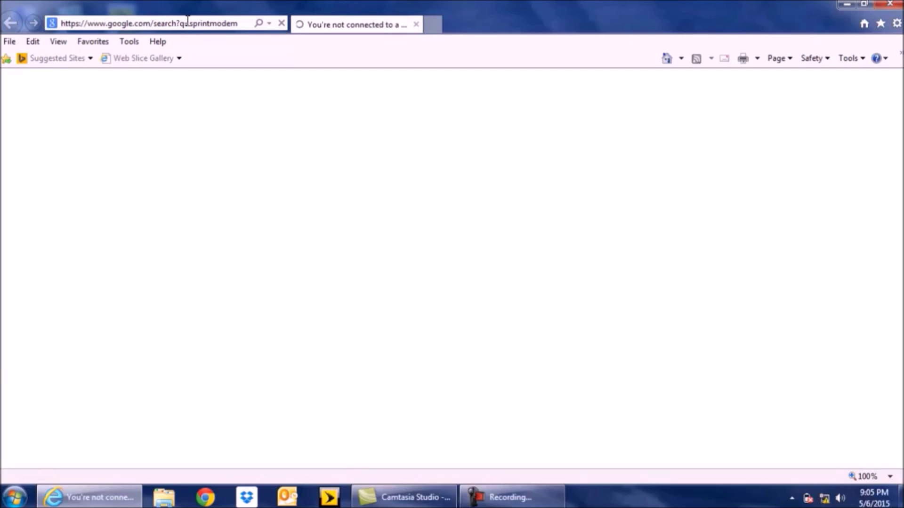
click(511, 491)
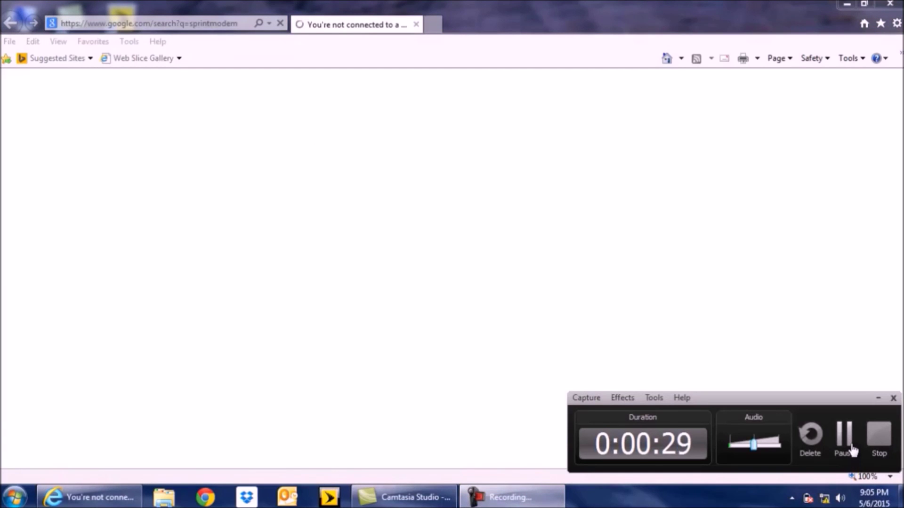
- Retype the address and go to the suggested sprintmodem.mhs manager page
click(224, 24)
triple_click(224, 24)
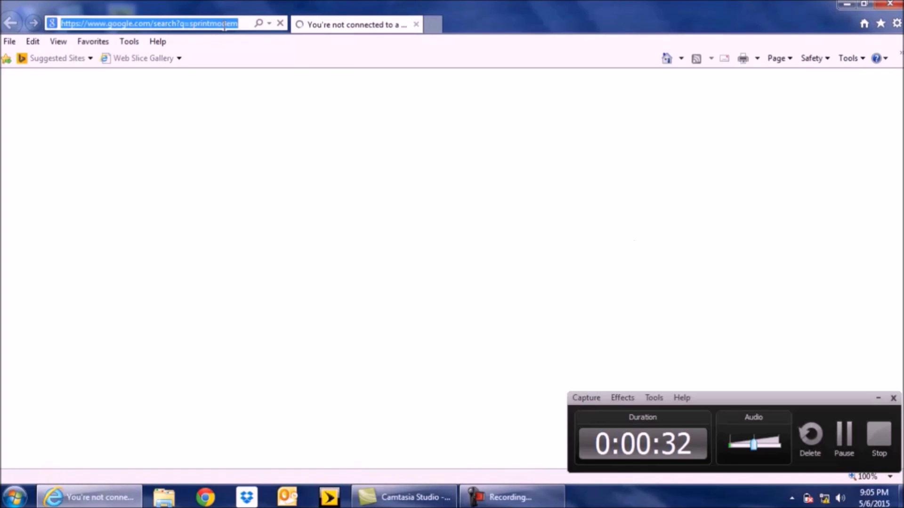
text(sprintmodem.mhs/)
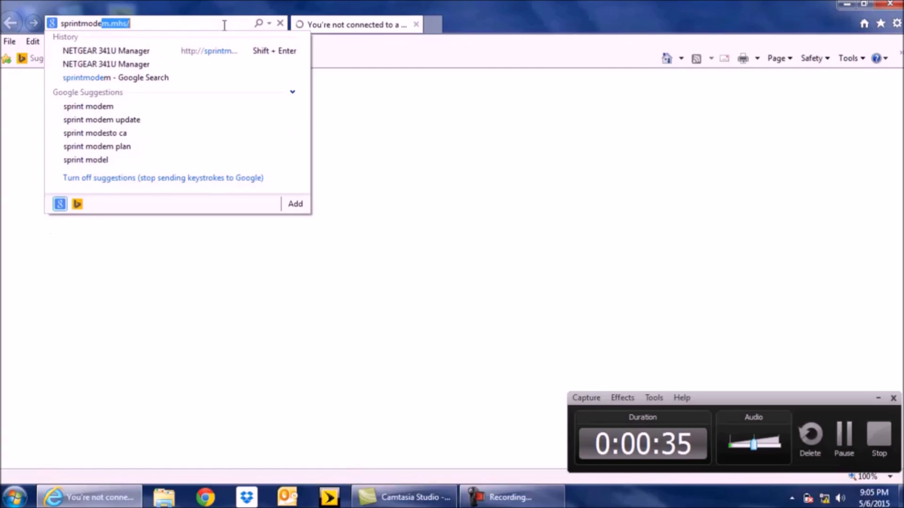
key(Return)
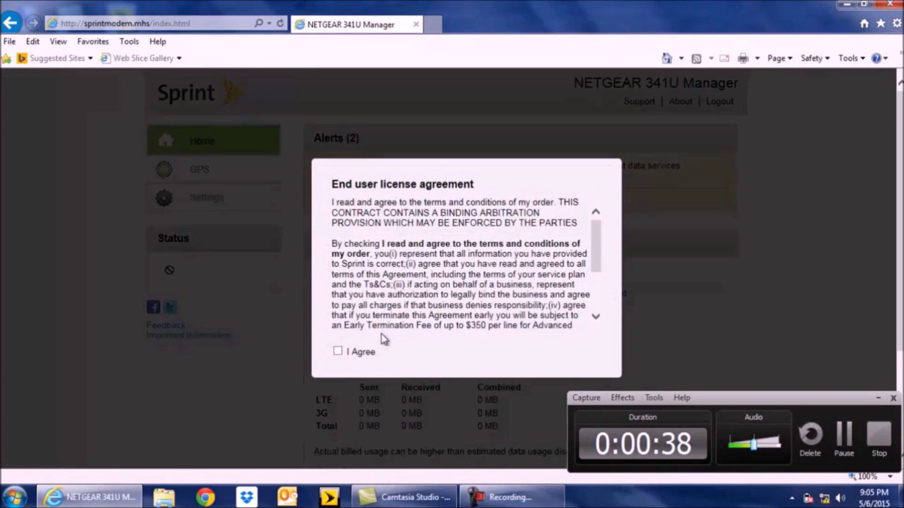
- Tick I Agree and submit the license dialog, repeating once until it is accepted
click(338, 351)
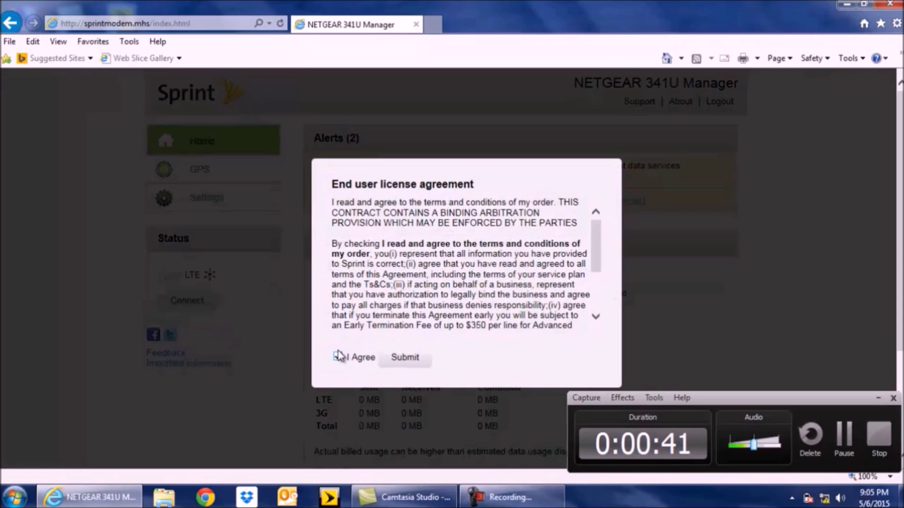
click(398, 361)
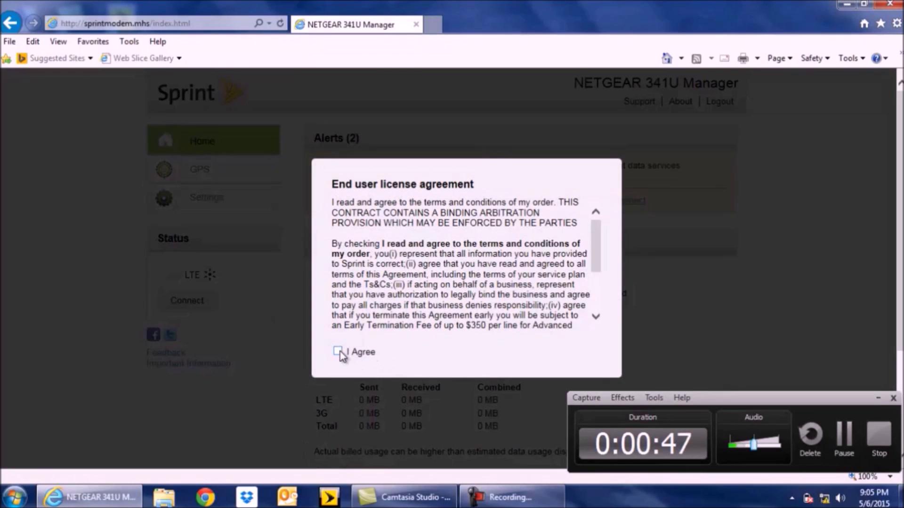
click(338, 352)
click(401, 365)
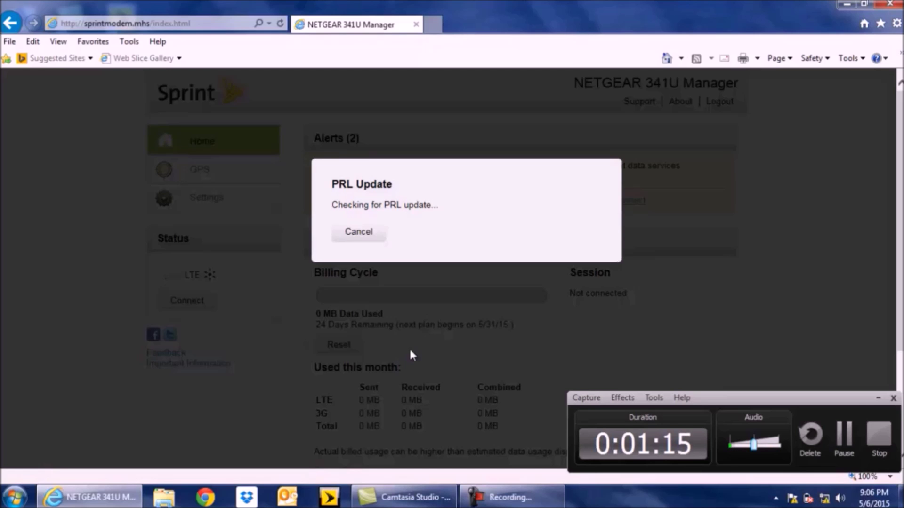
- Wait for the PRL update to finish until the modem connects over LTE
click(877, 399)
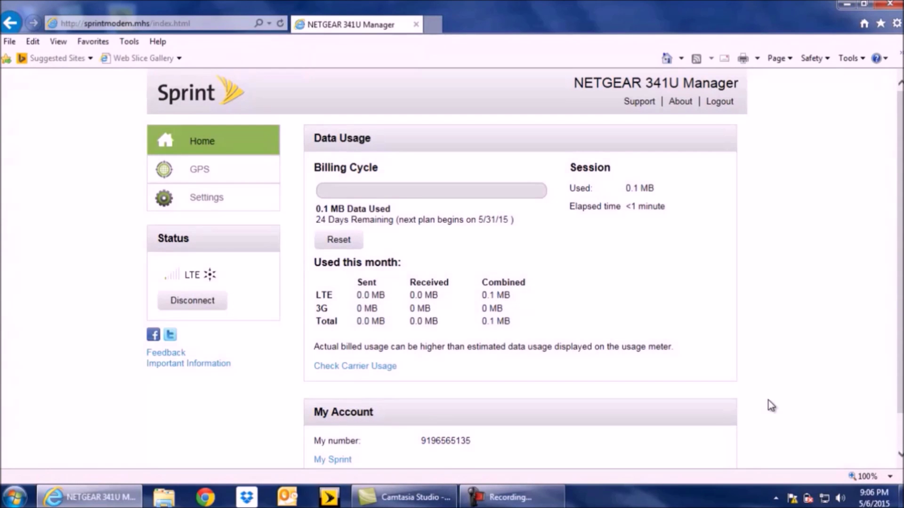
- Close the modem manager browser window, leaving the Windows desktop
click(528, 502)
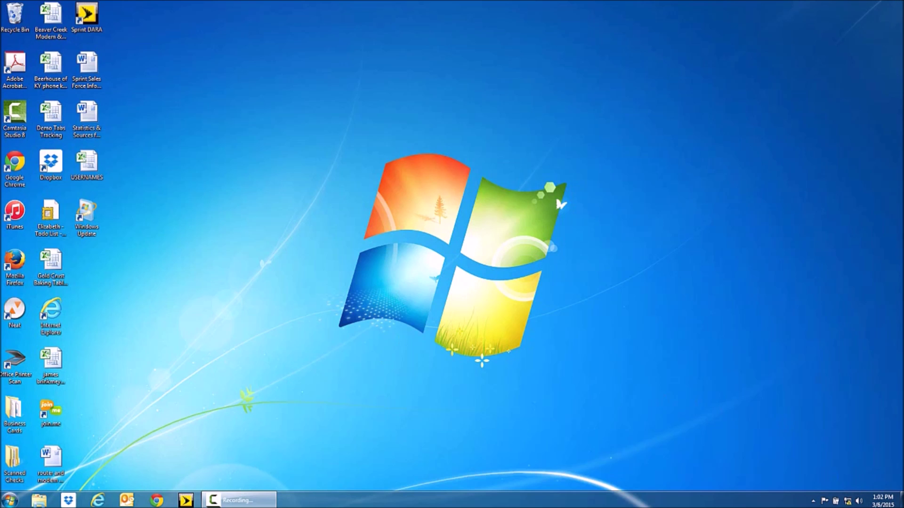
- Go to 192.168.0.1 in Internet Explorer and log in with the admin password
click(97, 501)
click(109, 16)
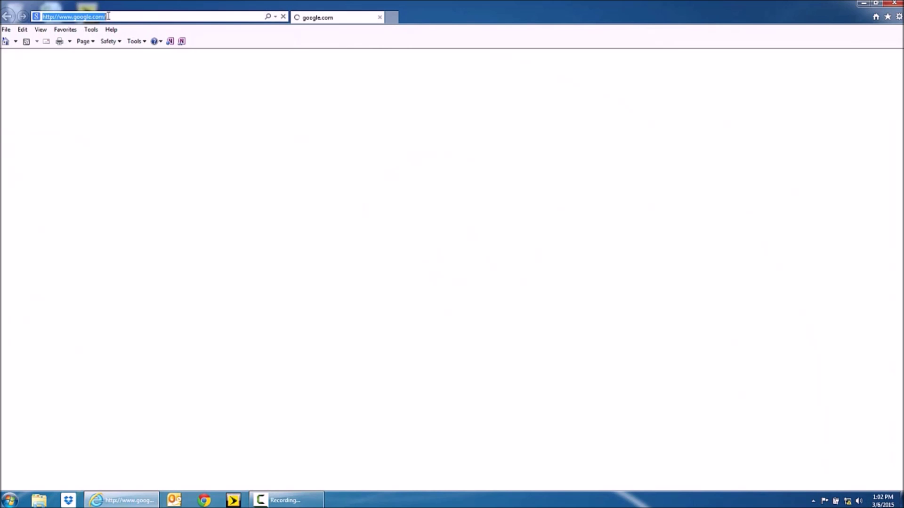
text(192)
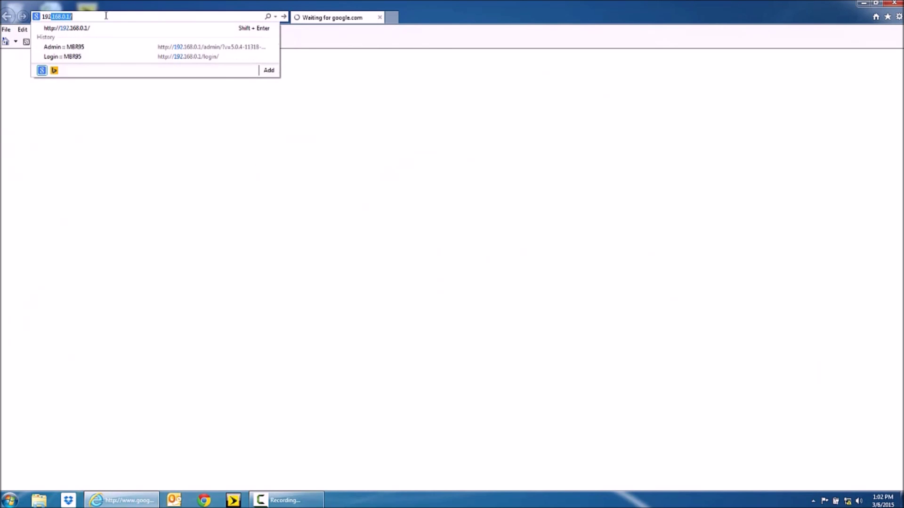
text(.1)
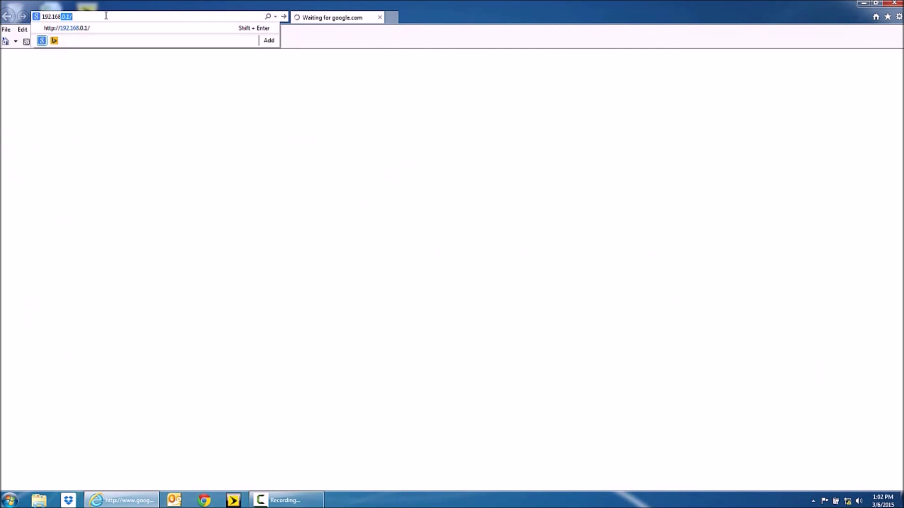
text(68.0.)
key(Return)
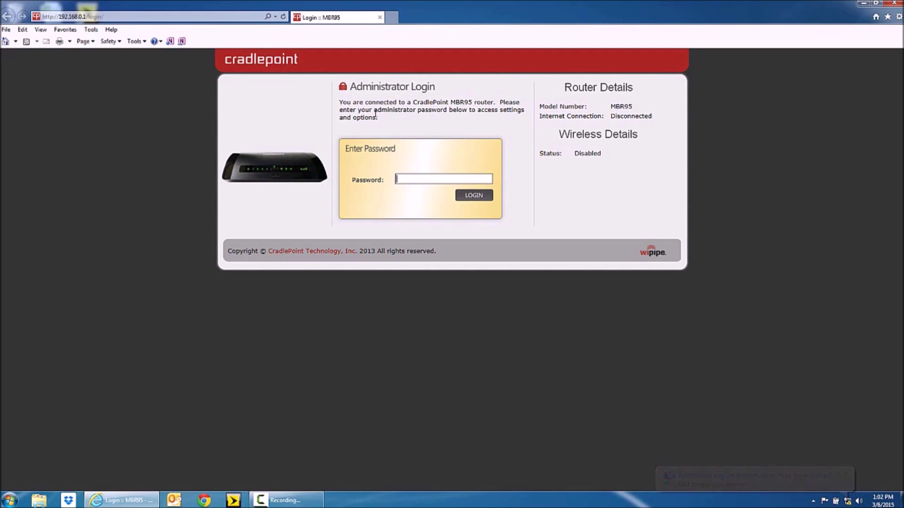
text(•••)
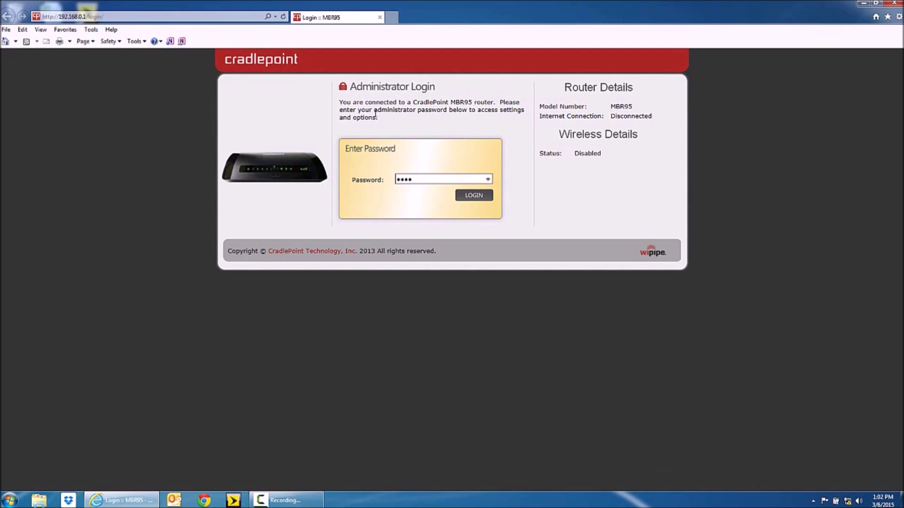
text(•••)
click(479, 196)
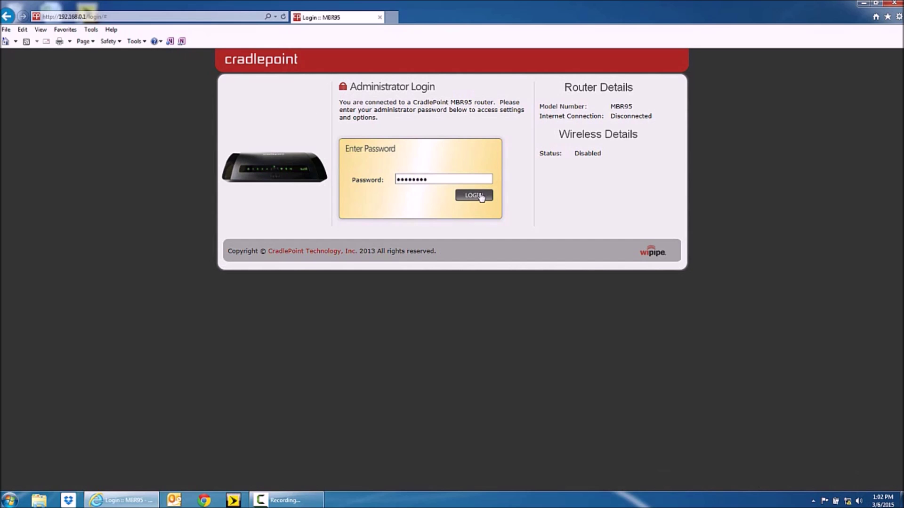
- Keep the (UTC -5) Eastern time zone and default wireless and APN settings
click(406, 294)
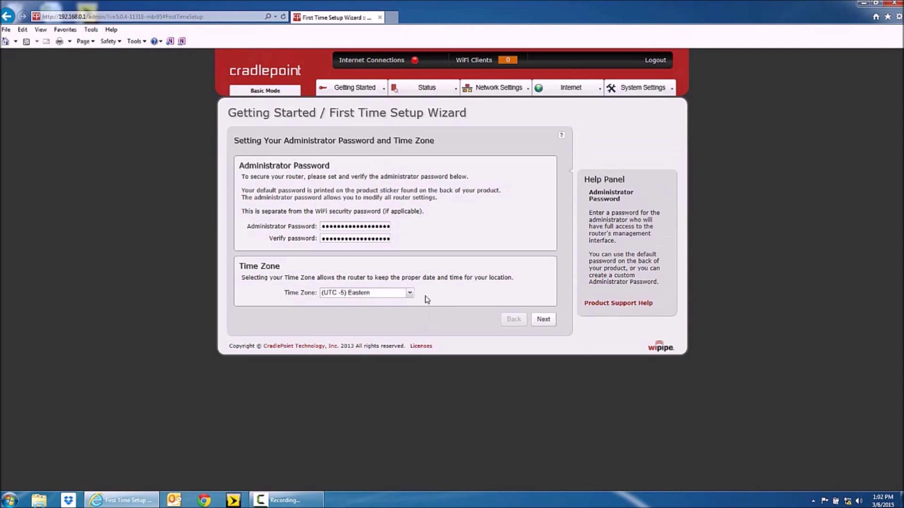
click(408, 293)
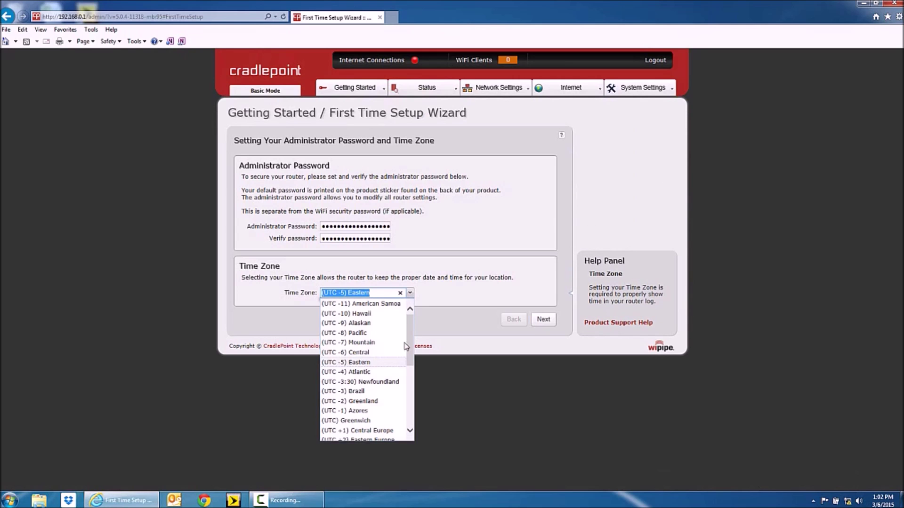
click(377, 362)
click(545, 323)
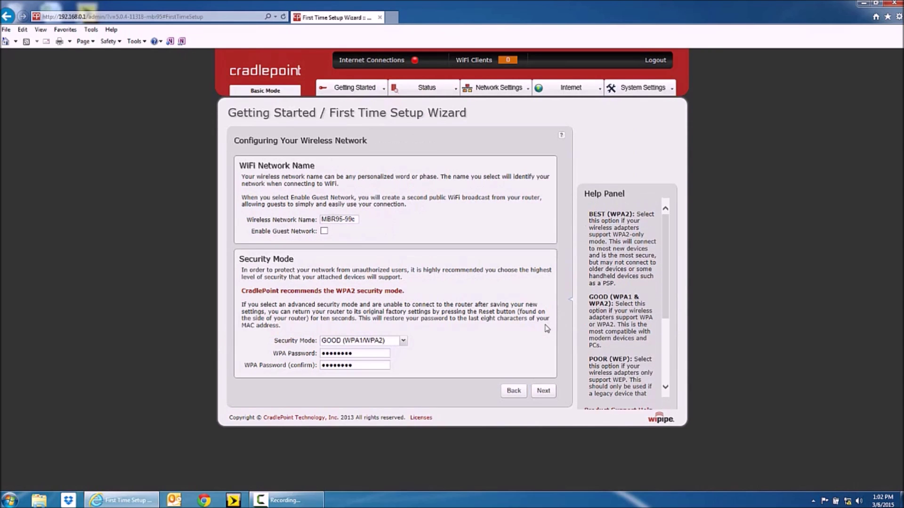
click(541, 390)
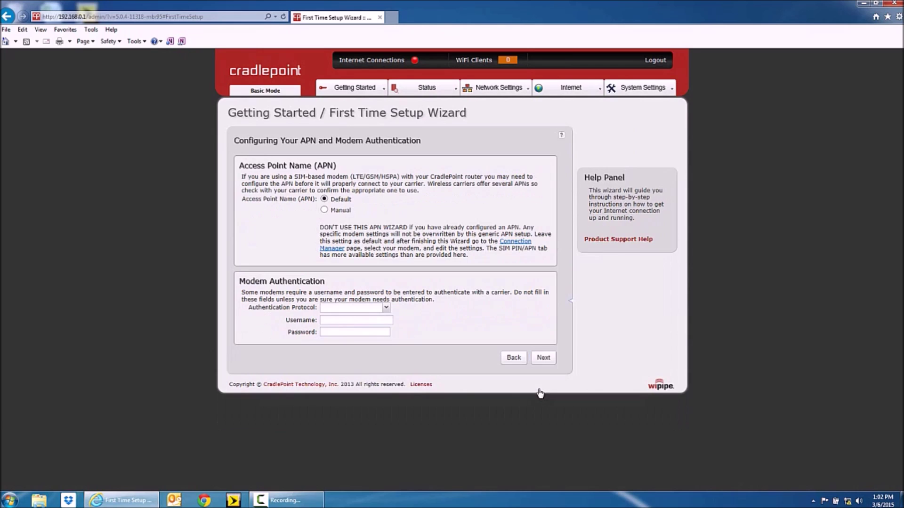
click(542, 362)
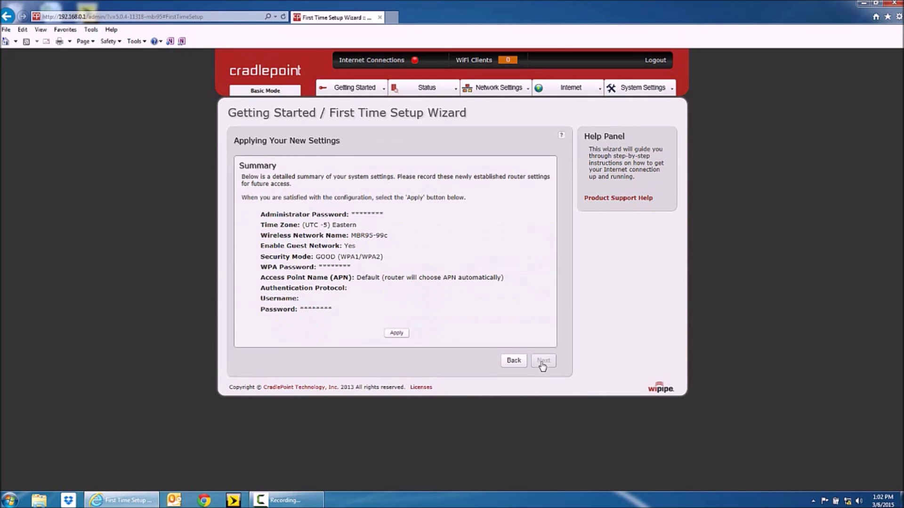
- Apply the wizard settings, acknowledge both dialogs, and view the Connection Manager page
click(398, 333)
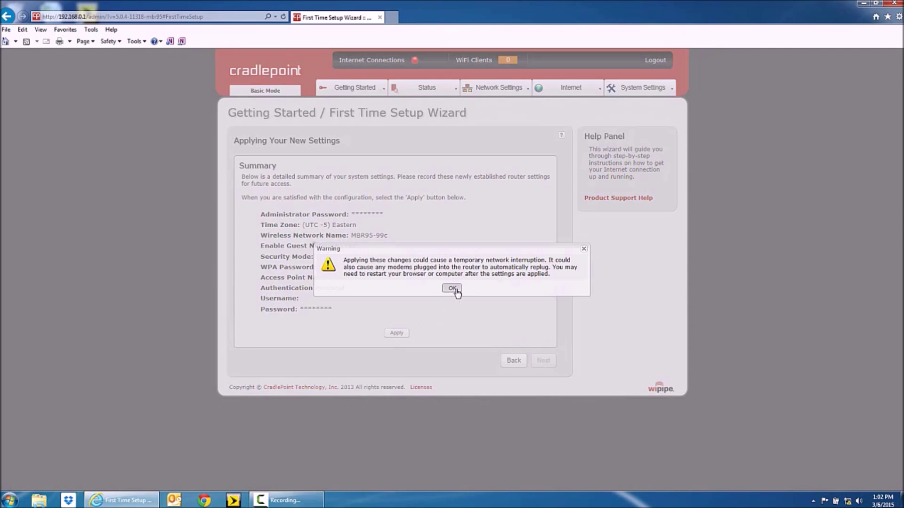
click(454, 289)
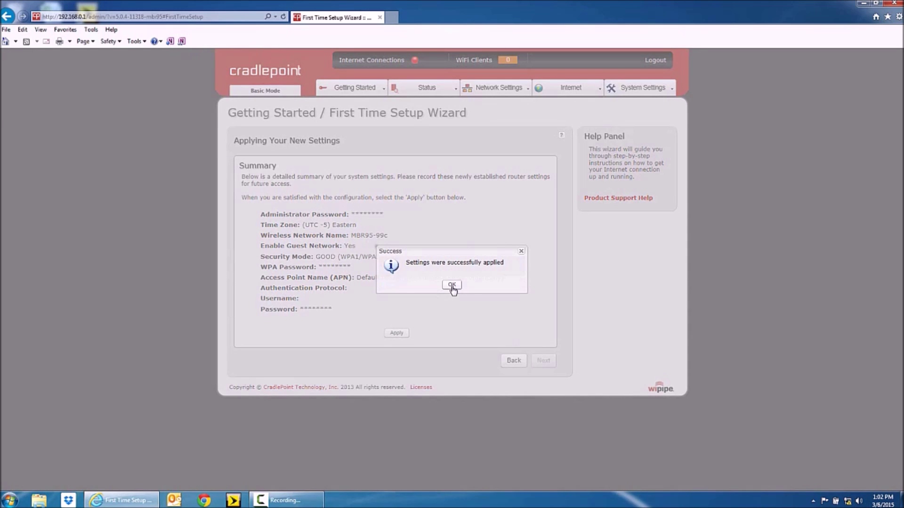
click(451, 286)
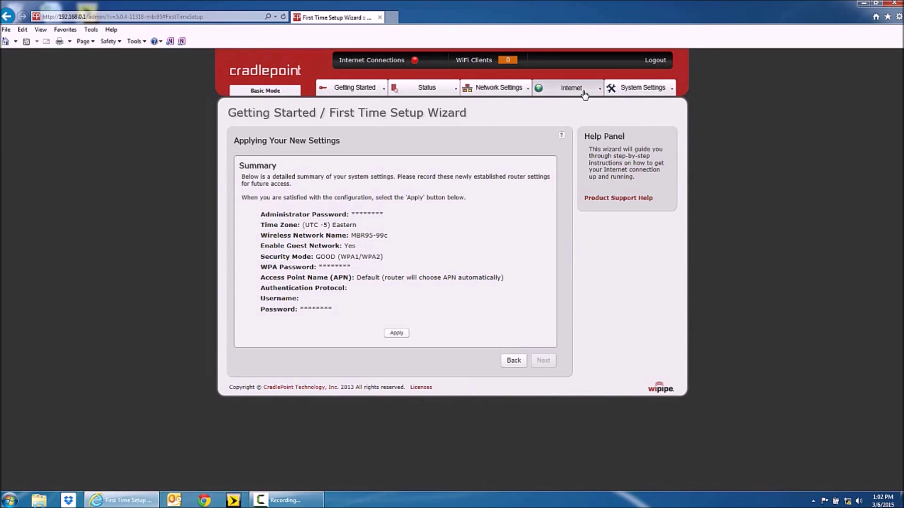
click(584, 106)
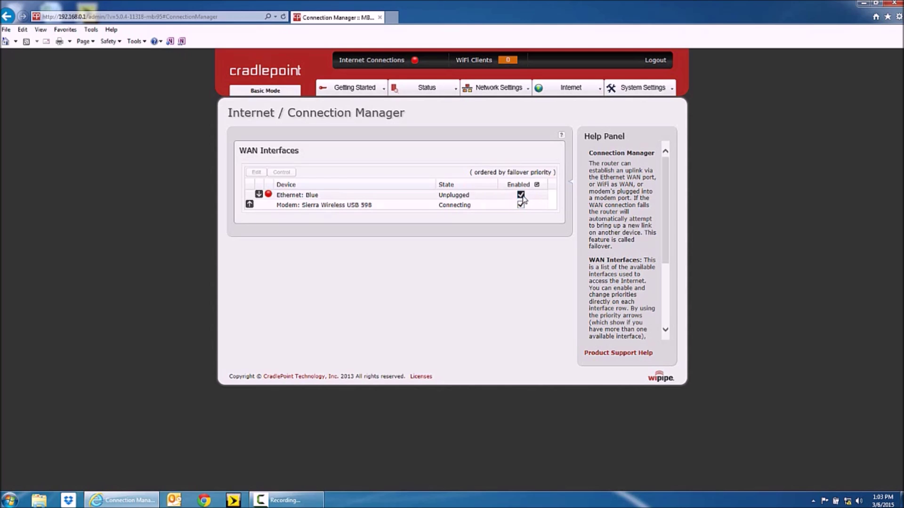
- Disable the Ethernet: Blue connection and move the Sierra Wireless modem to top failover priority
click(520, 195)
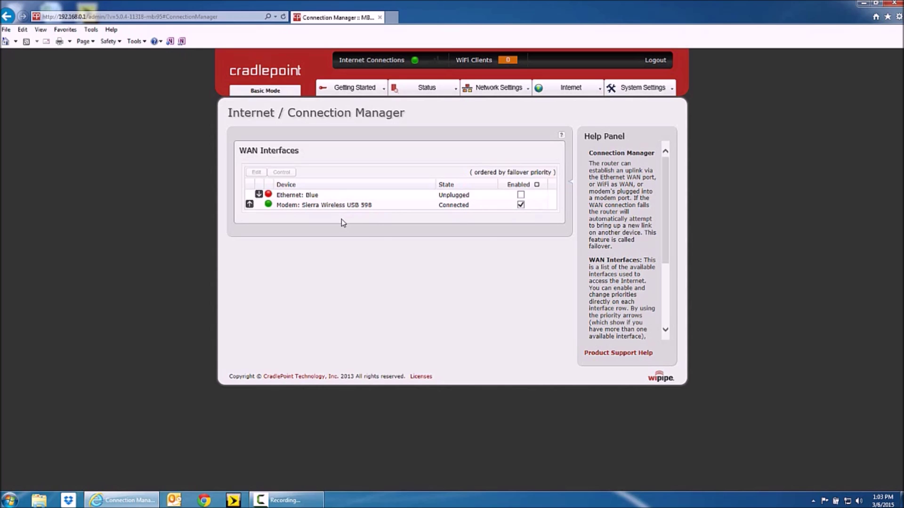
click(249, 205)
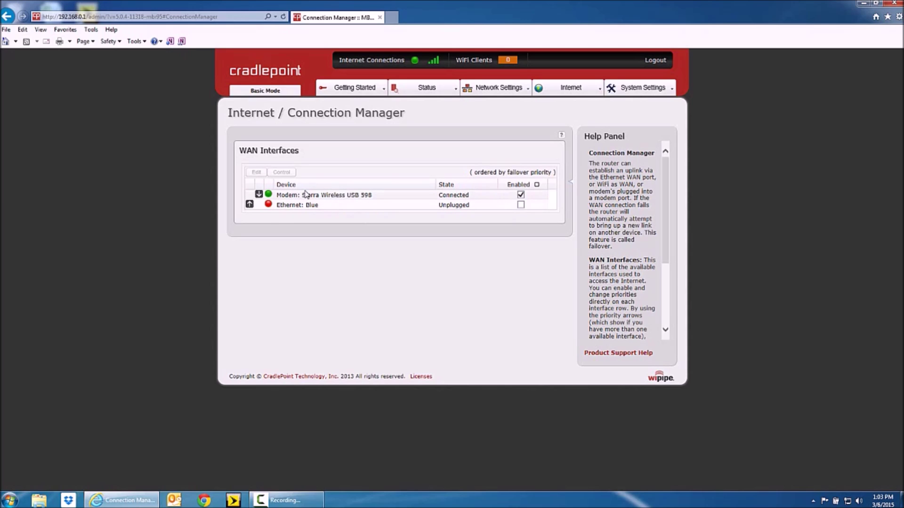
click(392, 18)
- Load google.com from the new-tab page tile to test the router's connection
click(278, 126)
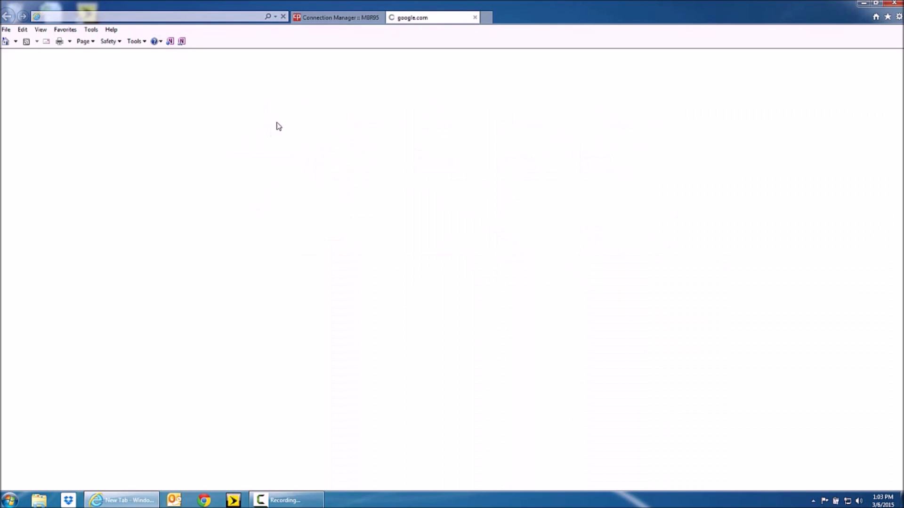